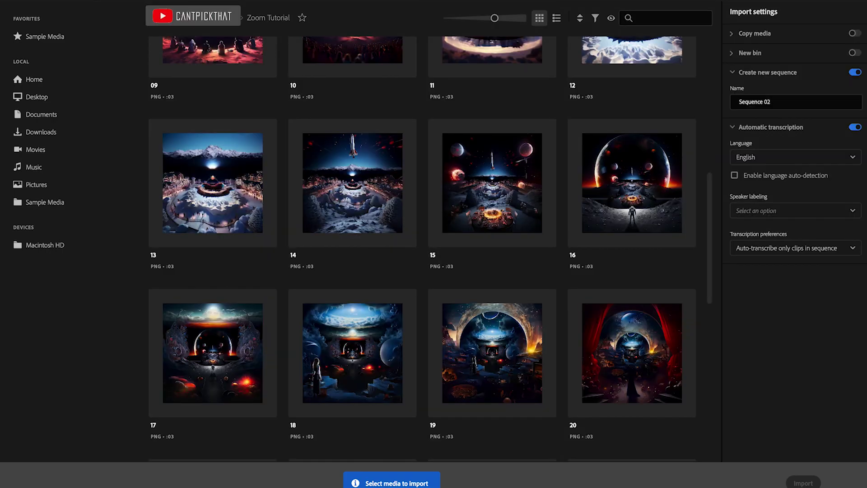
# Step: Import the PNGs through 28.png and create a new empty square Zoom Tutorial sequence
pyautogui.moveTo(712, 227); pyautogui.dragTo(703, 96)
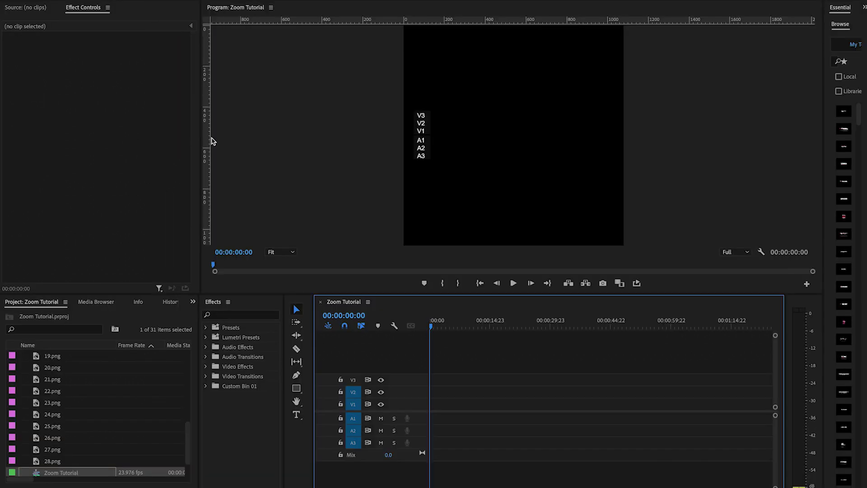
pyautogui.rightClick(101, 438)
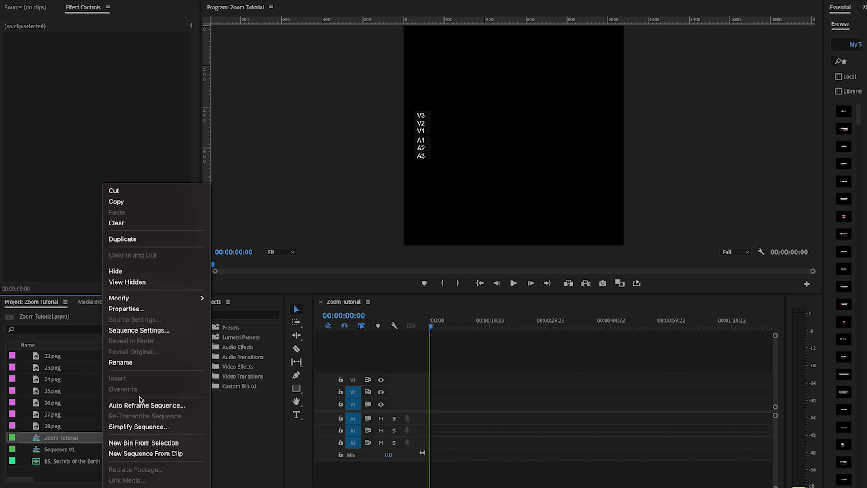
pyautogui.click(146, 331)
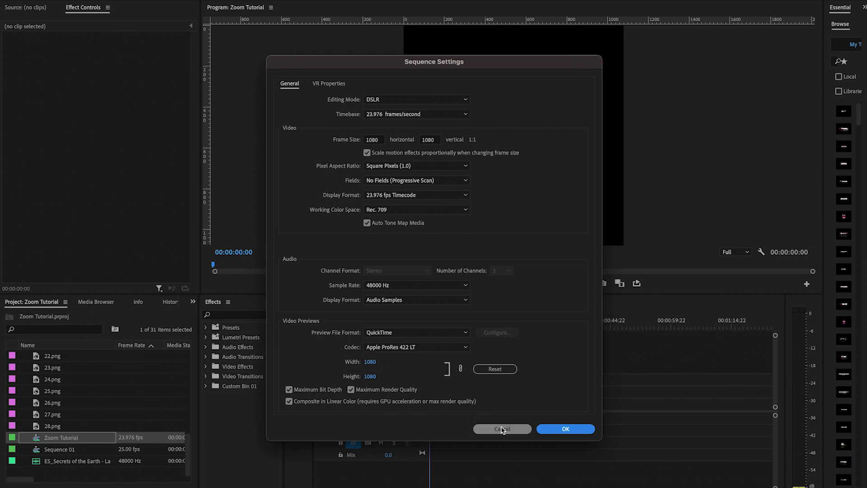
pyautogui.click(549, 429)
pyautogui.scroll(7, 161, 407)
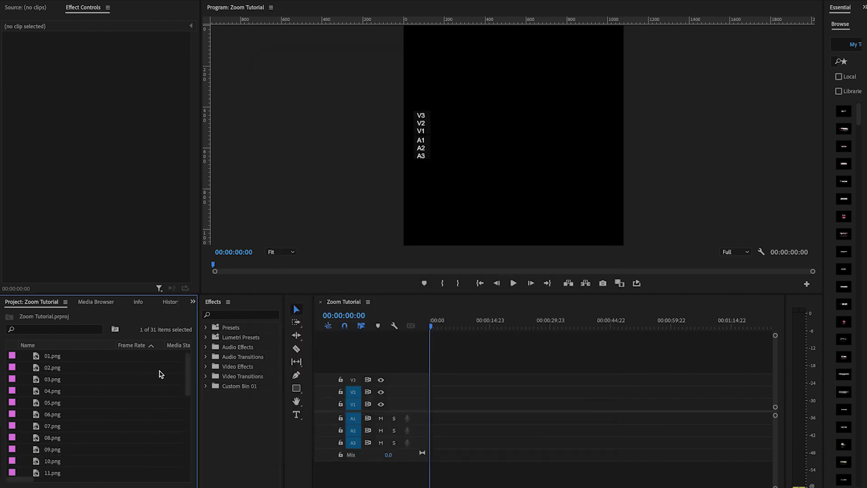
pyautogui.click(162, 370)
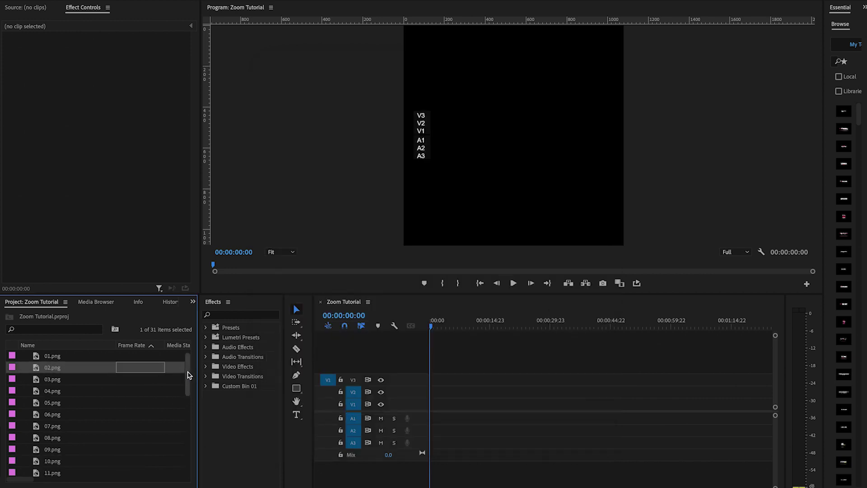
# Step: Select 02.png through 28.png and lay all 27 stills in order on V1
pyautogui.moveTo(188, 372); pyautogui.dragTo(179, 451)
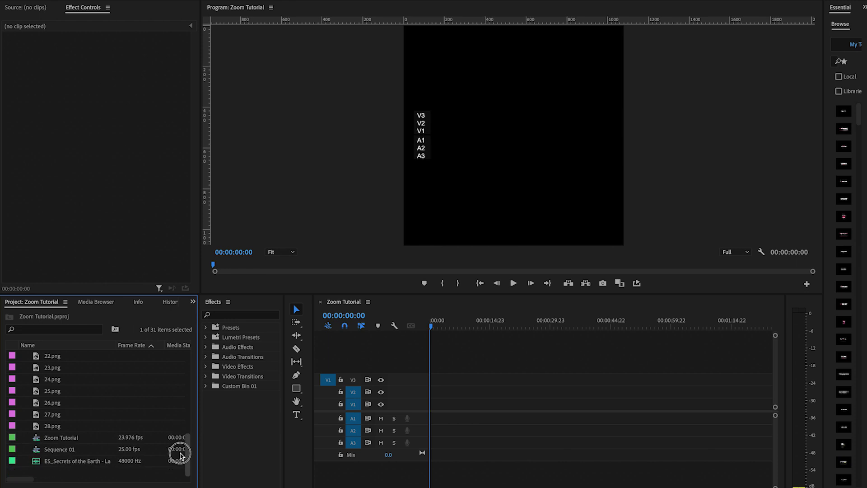
pyautogui.keyDown('shift'); pyautogui.click(167, 427); pyautogui.keyUp('shift')
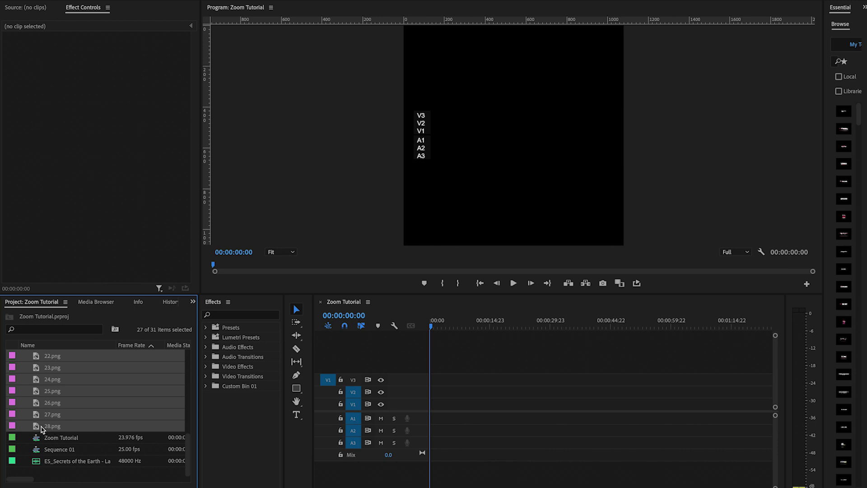
pyautogui.moveTo(41, 426); pyautogui.dragTo(411, 408)
pyautogui.click(436, 405)
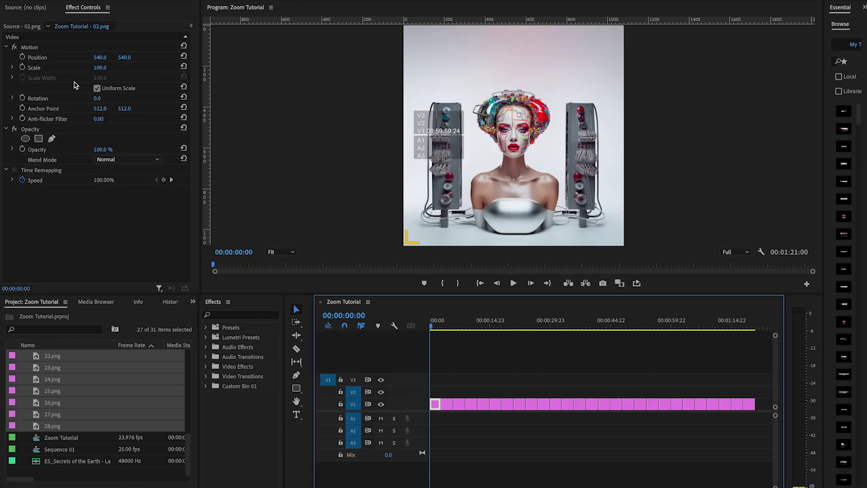
# Step: Keyframe the 02.png clip's Scale from 200 at its start to 100 at its last frame
pyautogui.click(23, 67)
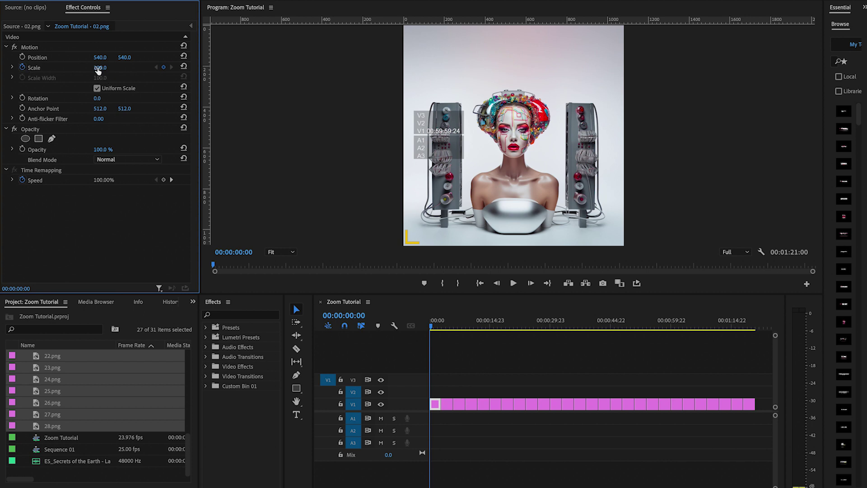
pyautogui.moveTo(100, 67); pyautogui.dragTo(146, 68)
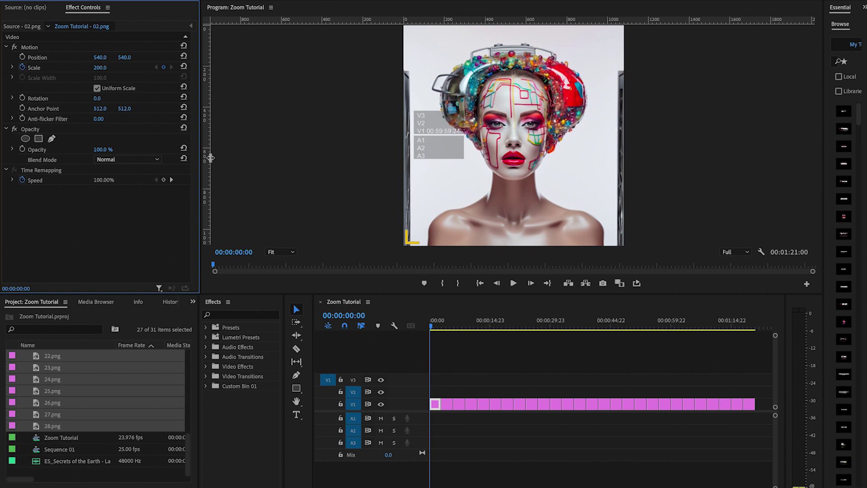
pyautogui.hotkey('shift', 'End')
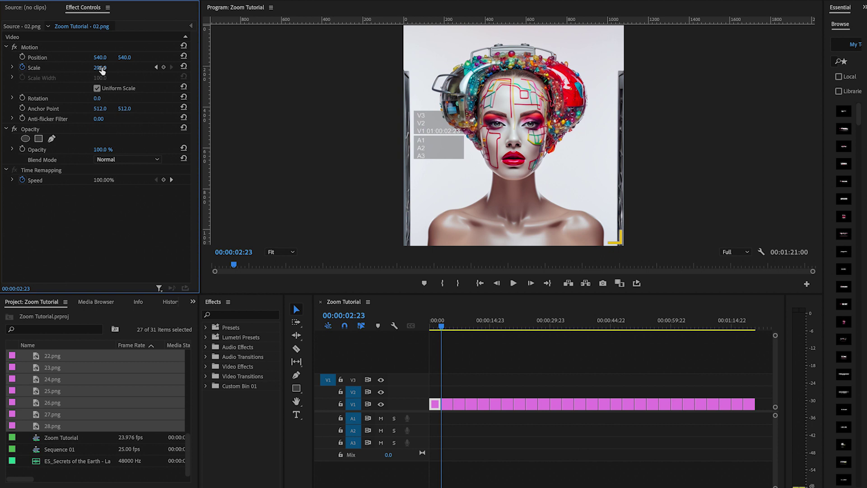
pyautogui.moveTo(99, 67); pyautogui.dragTo(55, 67)
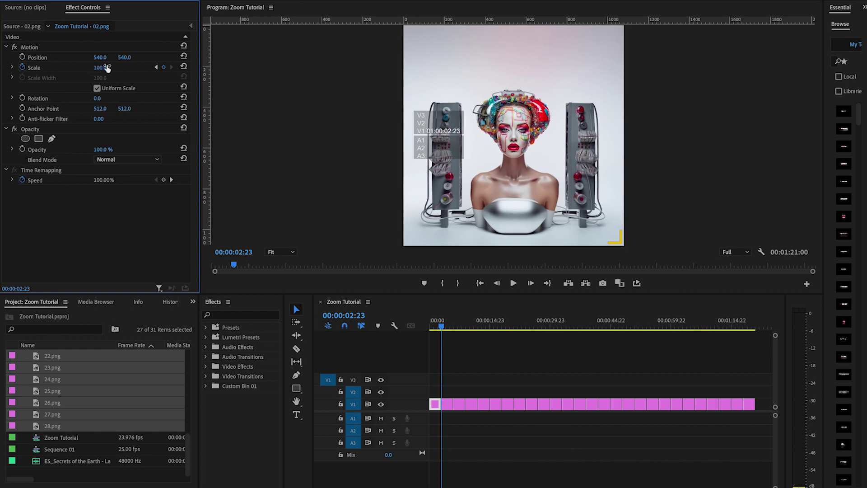
# Step: Copy the zoom and paste its attributes onto the other 26 stills on V1
pyautogui.rightClick(436, 404)
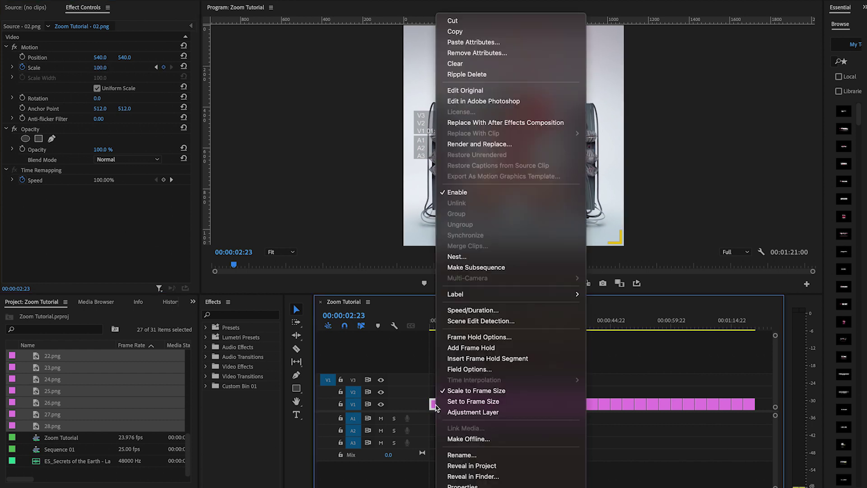
pyautogui.click(480, 35)
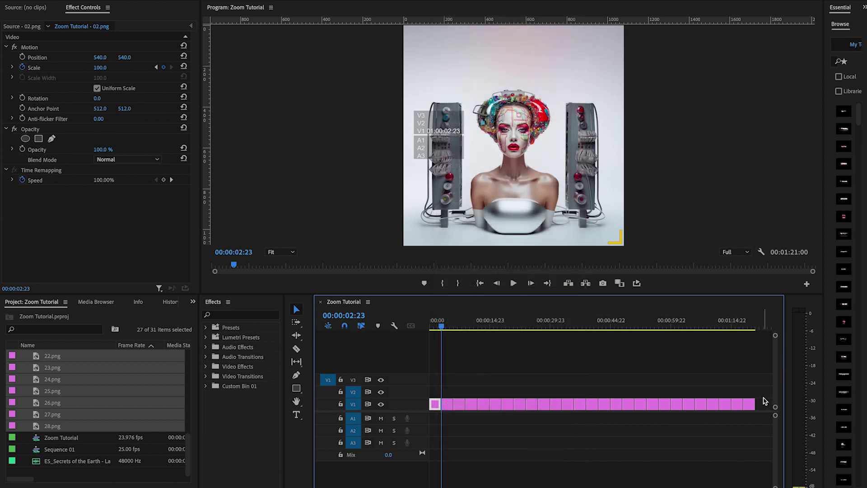
pyautogui.moveTo(764, 407); pyautogui.dragTo(441, 403)
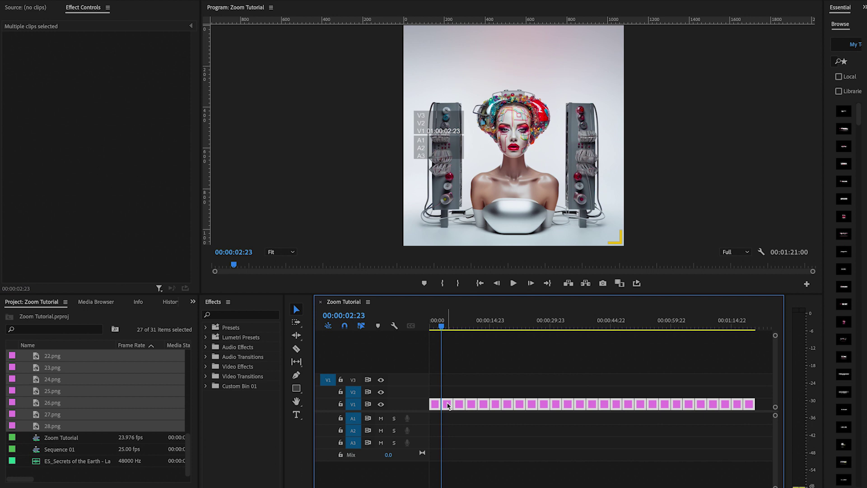
pyautogui.rightClick(449, 405)
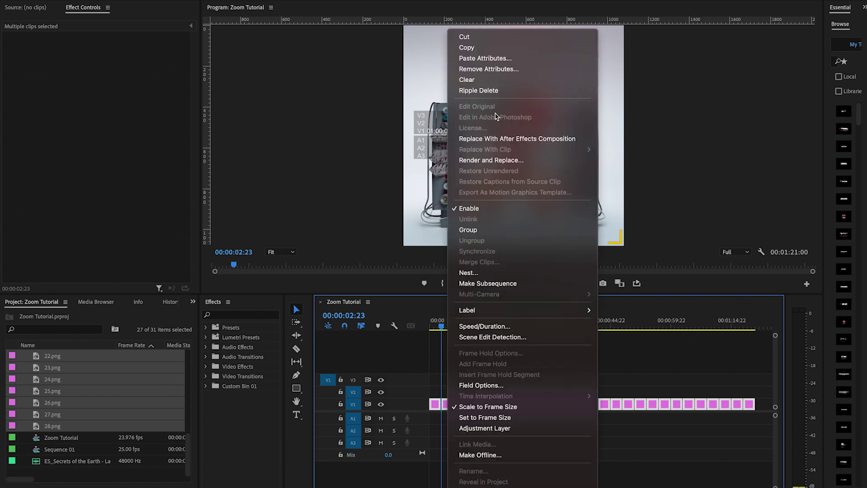
pyautogui.click(486, 58)
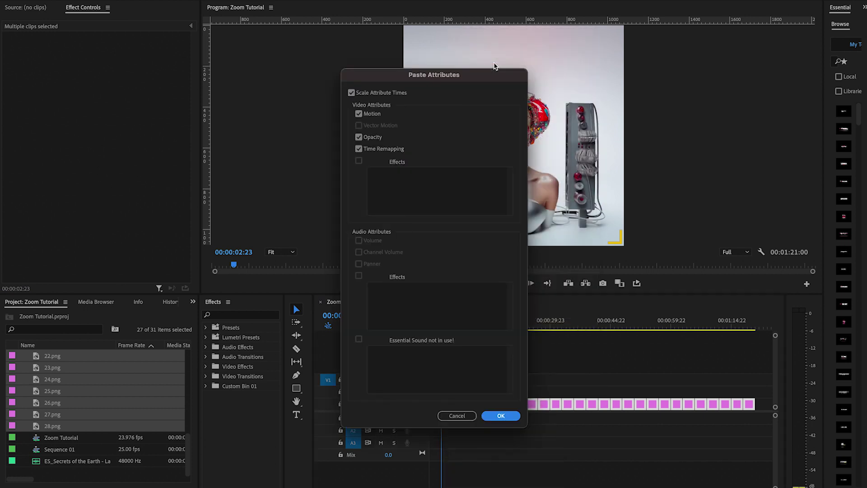
pyautogui.click(501, 416)
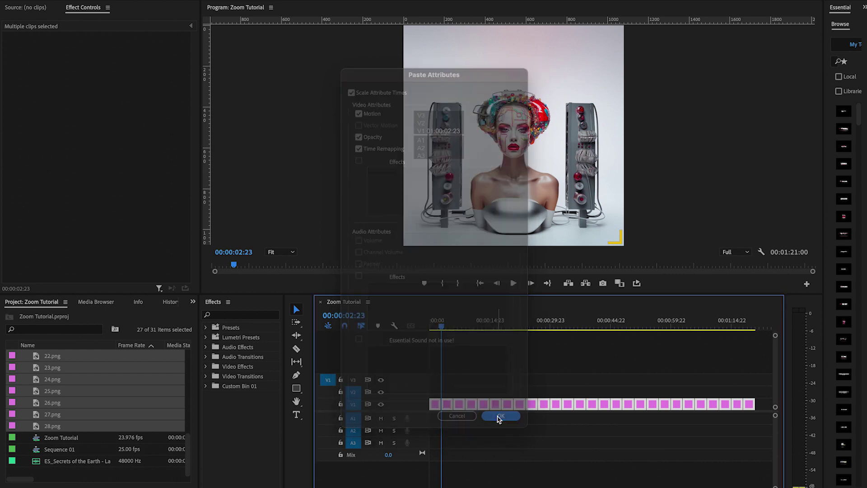
pyautogui.click(484, 433)
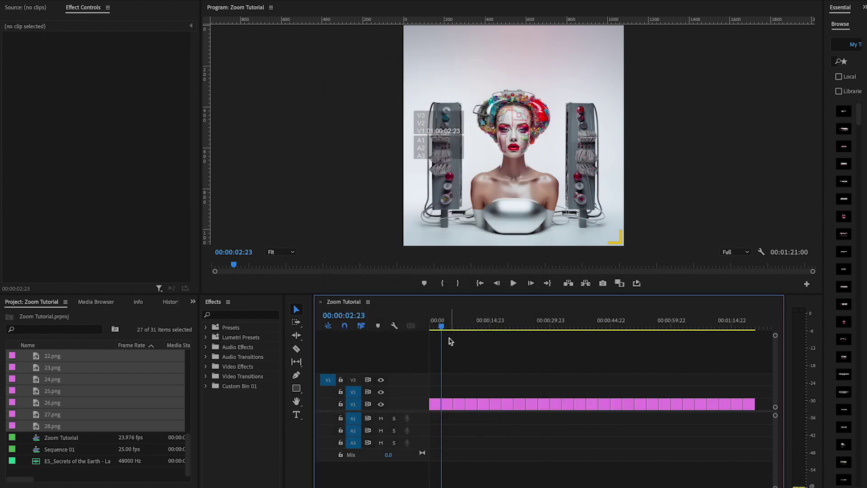
pyautogui.moveTo(443, 327); pyautogui.dragTo(407, 325)
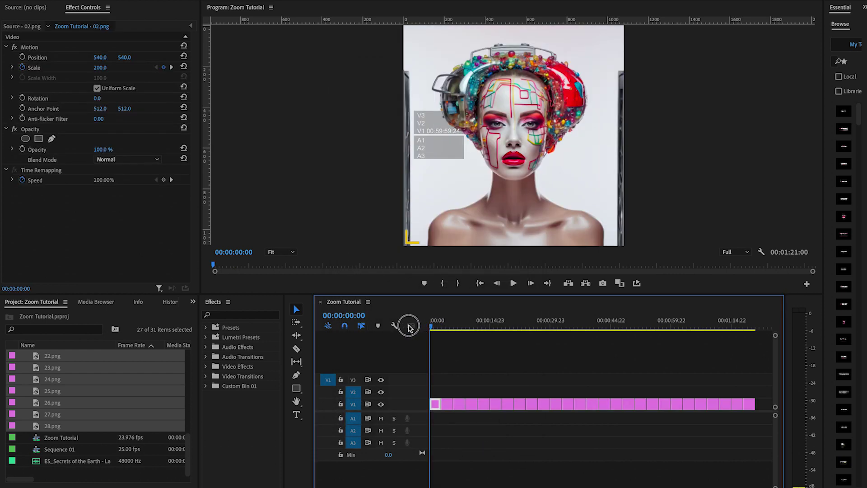
# Step: Place images 01.png through 27.png on V2 above the V1 stills
pyautogui.moveTo(188, 459); pyautogui.dragTo(185, 369)
pyautogui.click(176, 358)
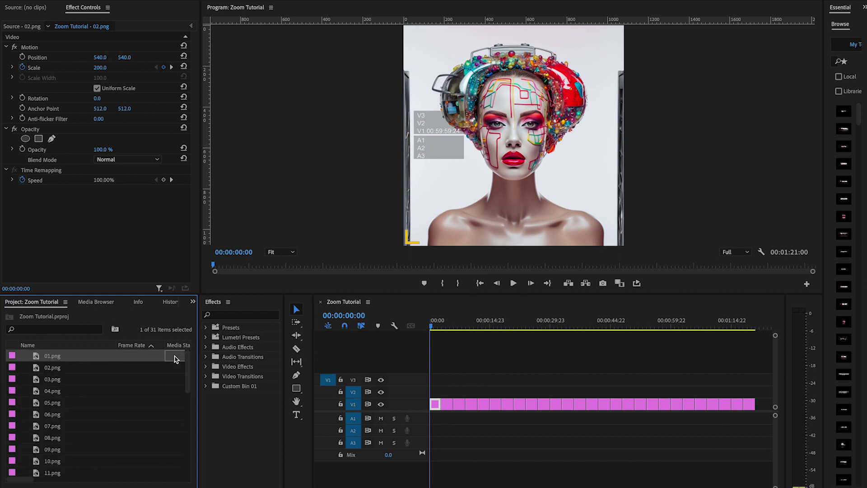
pyautogui.moveTo(189, 366); pyautogui.dragTo(179, 436)
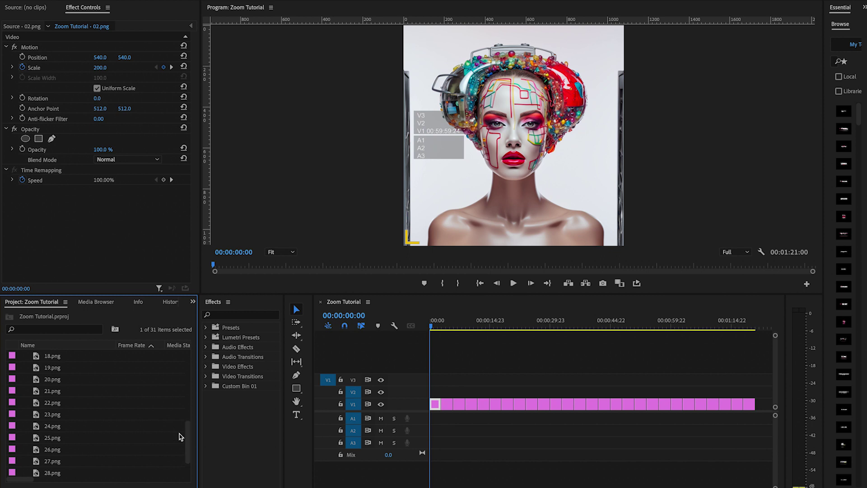
pyautogui.keyDown('shift'); pyautogui.click(145, 465); pyautogui.keyUp('shift')
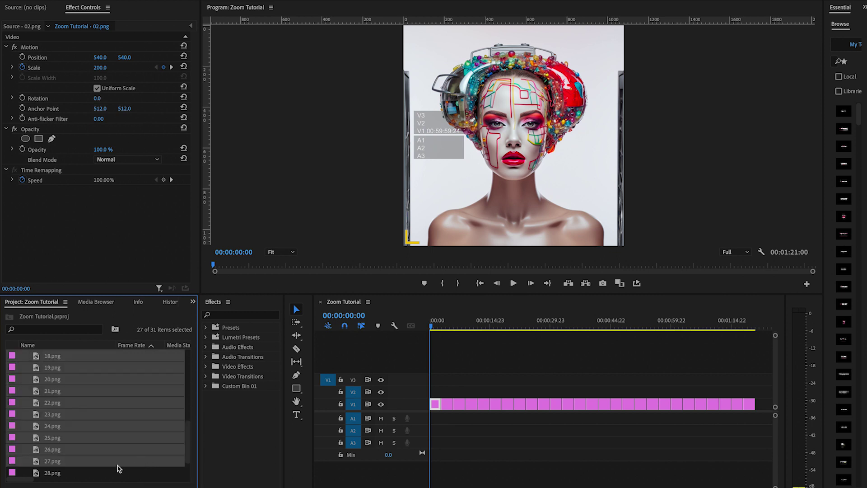
pyautogui.moveTo(36, 465); pyautogui.dragTo(410, 387)
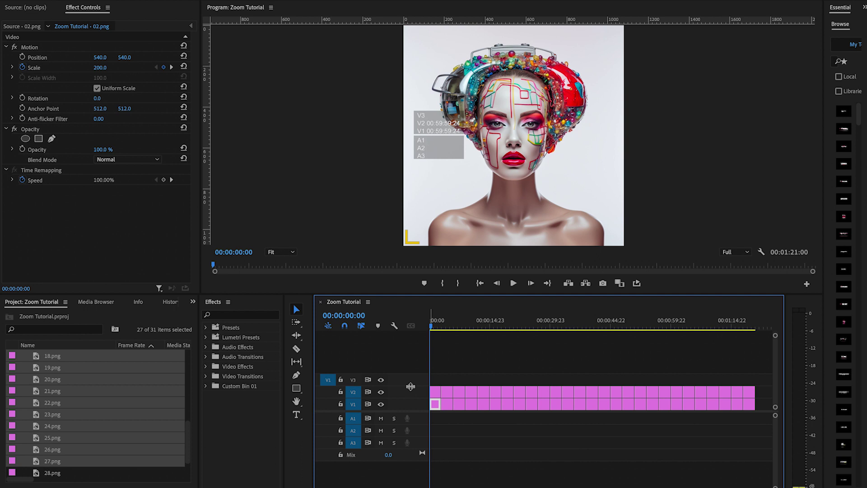
# Step: Keyframe the 01.png clip to reach 50 scale and 0% opacity at its last frame
pyautogui.click(435, 392)
pyautogui.click(22, 68)
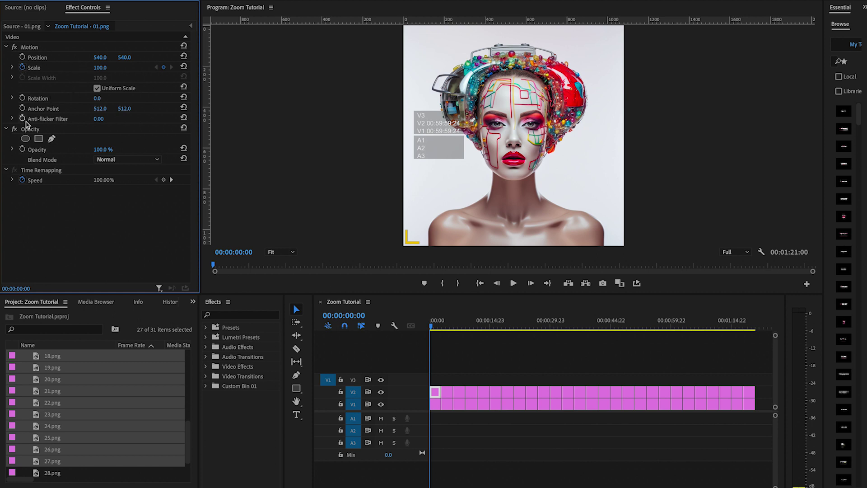
pyautogui.click(22, 150)
pyautogui.press('Down')
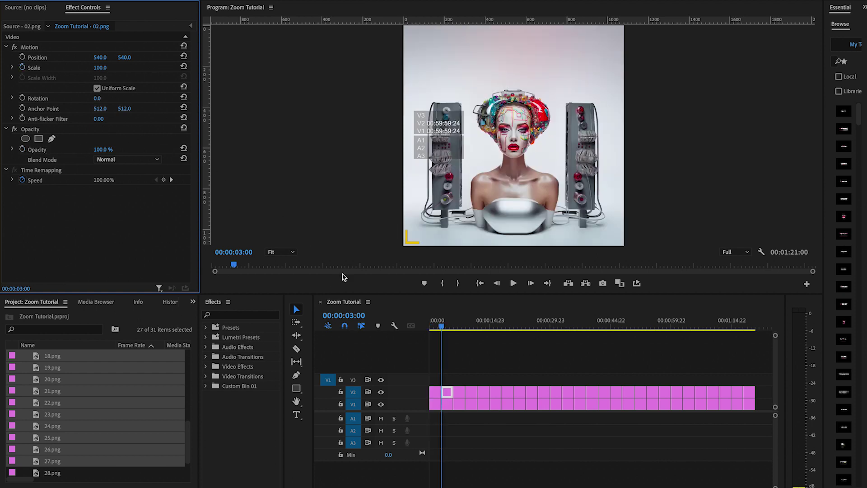
pyautogui.press('Left')
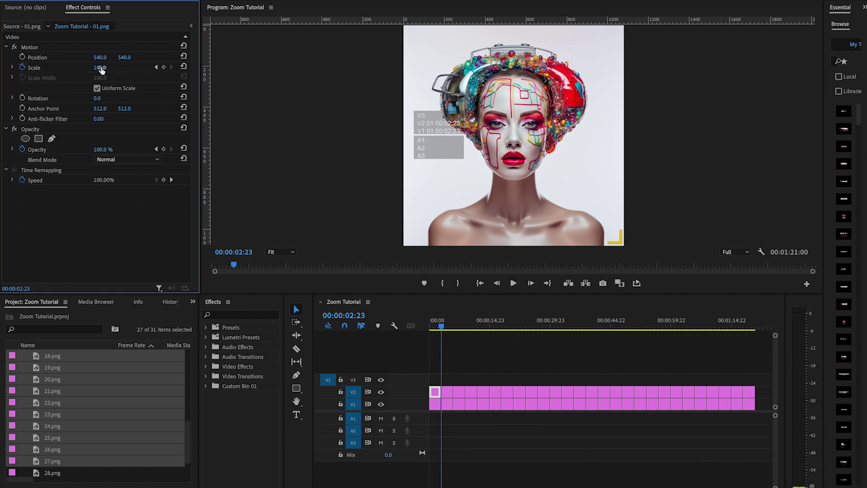
pyautogui.moveTo(99, 68); pyautogui.dragTo(76, 67)
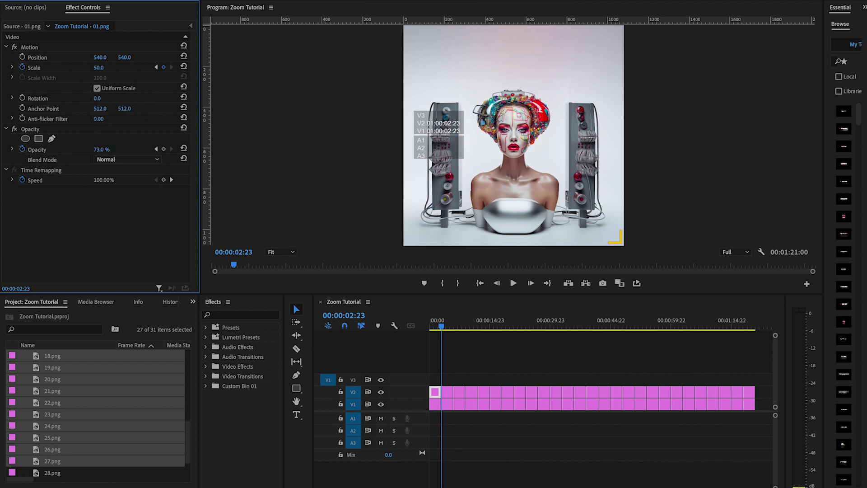
pyautogui.moveTo(99, 150); pyautogui.dragTo(55, 150)
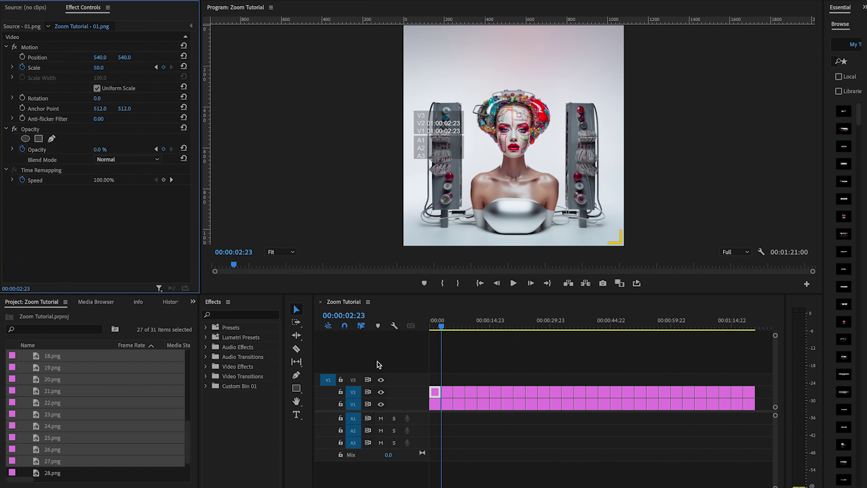
pyautogui.click(435, 393)
# Step: Copy the 01.png clip's scale and opacity animation and paste its attributes onto the remaining V2 clips
pyautogui.rightClick(435, 393)
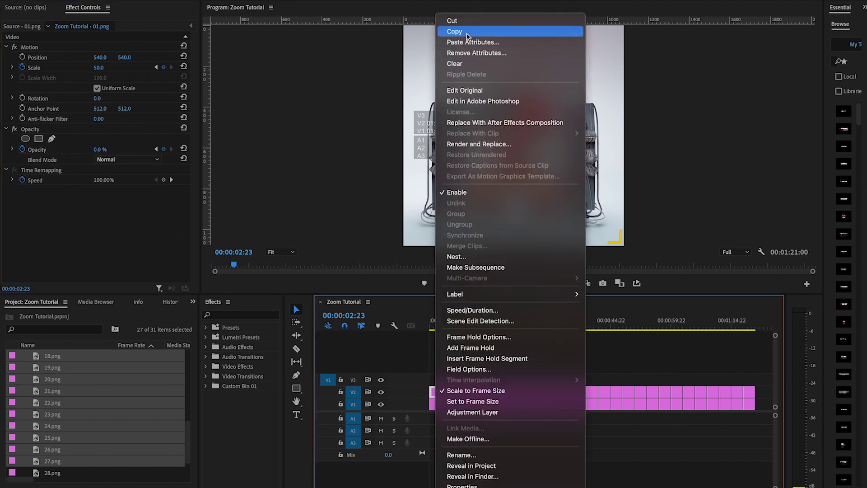
pyautogui.click(455, 31)
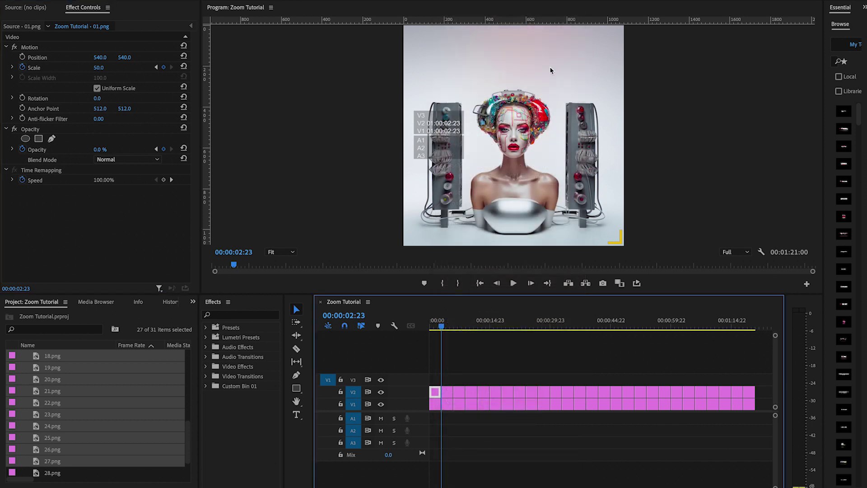
pyautogui.click(762, 382)
pyautogui.moveTo(762, 382); pyautogui.dragTo(436, 393)
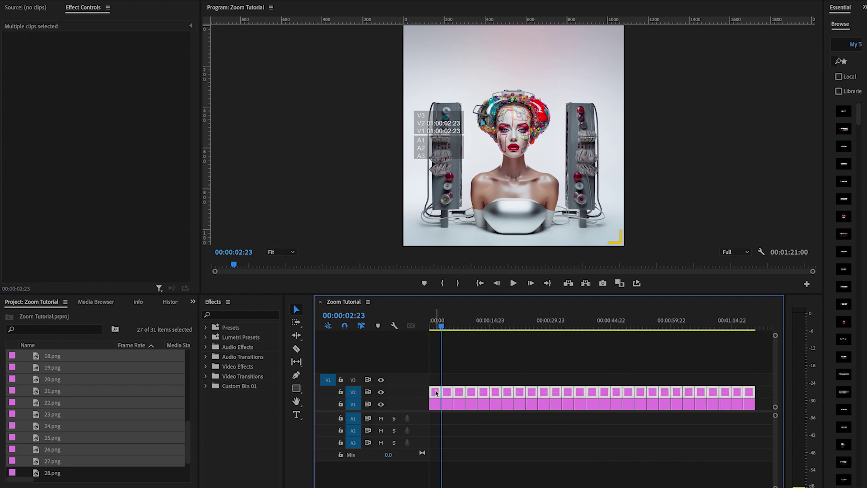
pyautogui.rightClick(436, 393)
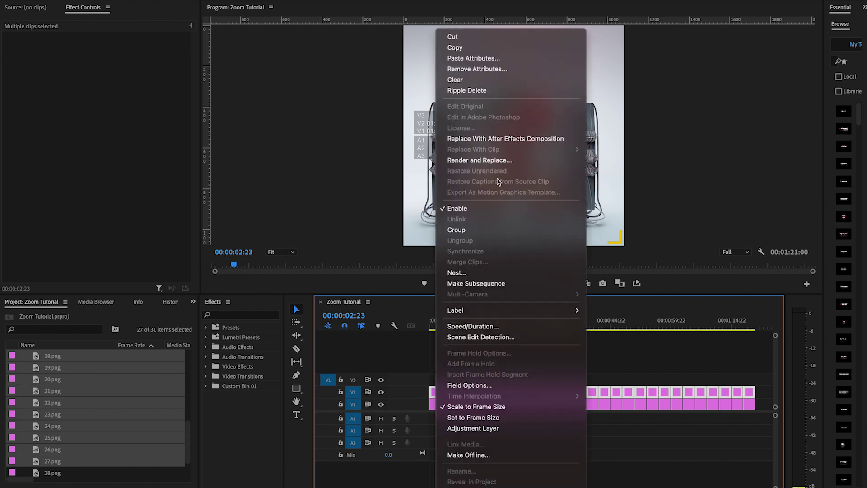
pyautogui.click(481, 59)
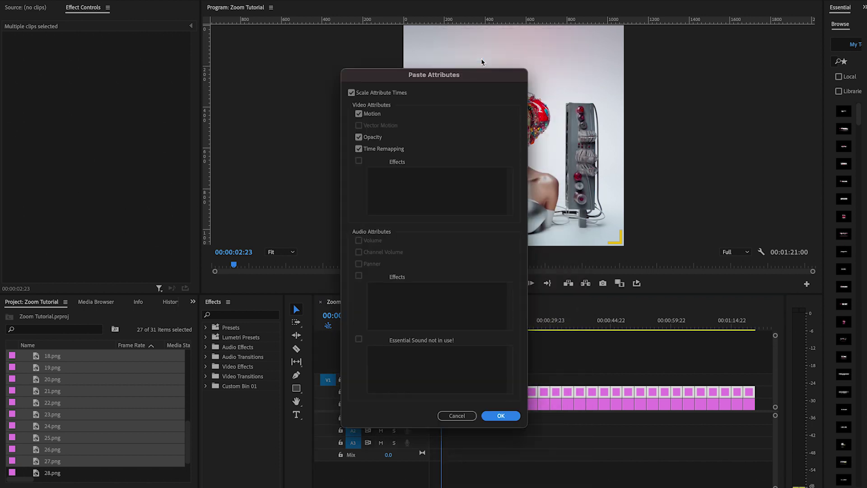
pyautogui.click(513, 417)
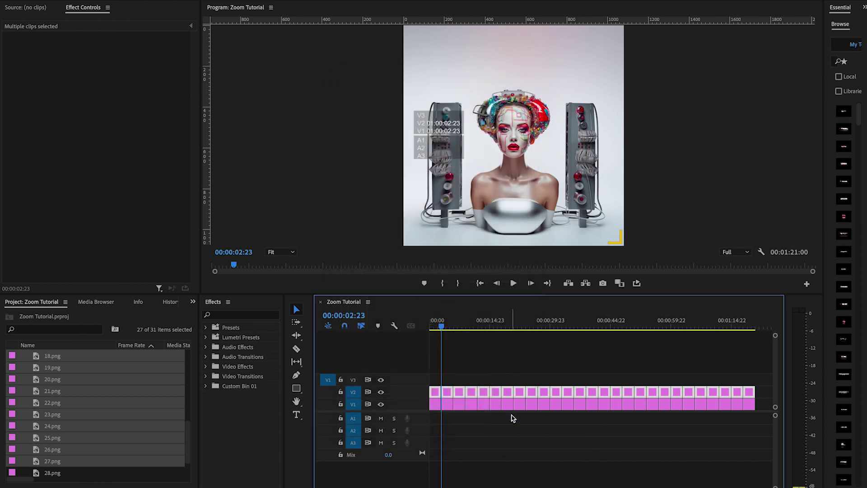
pyautogui.click(492, 382)
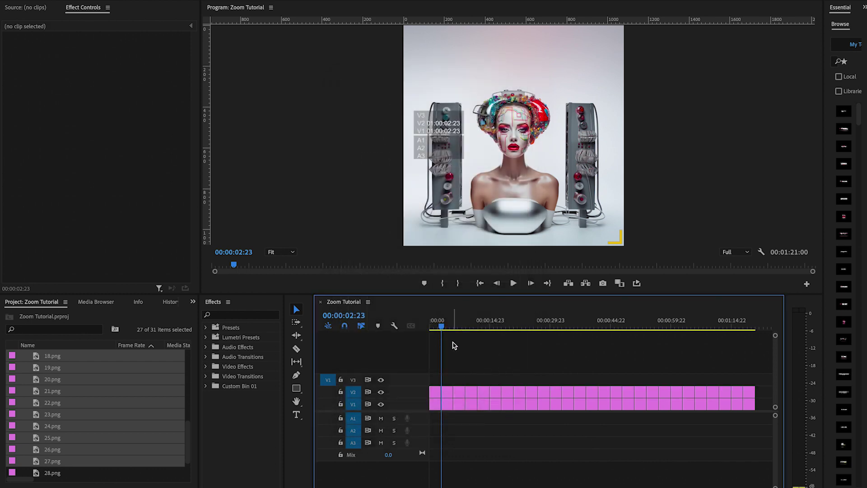
pyautogui.moveTo(443, 328); pyautogui.dragTo(415, 327)
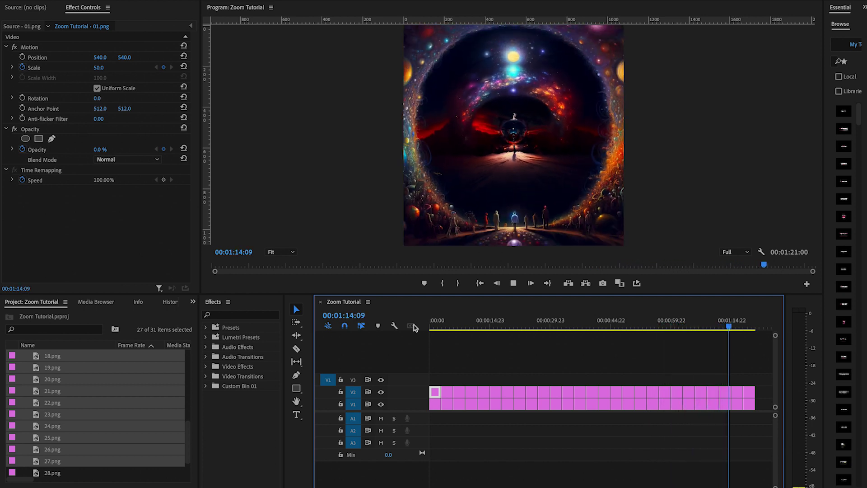
# Step: Drop ES_Secrets of the Earth onto A1 at 00:00 and make A1 taller
pyautogui.click(117, 474)
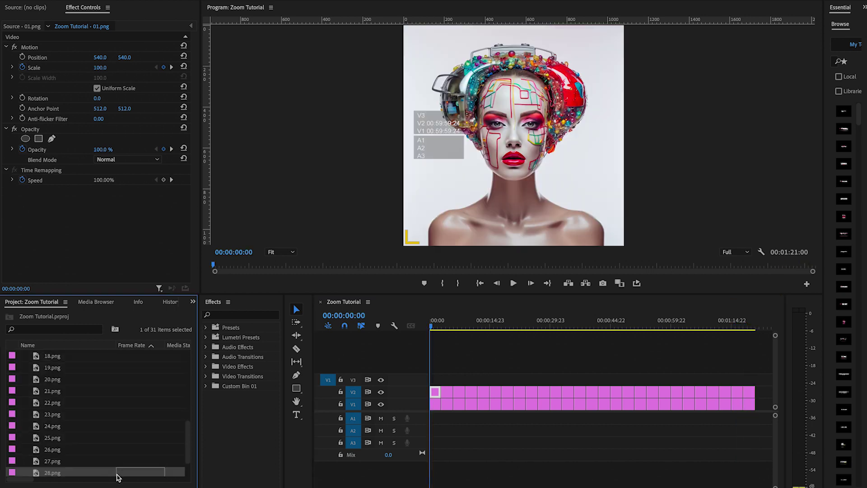
pyautogui.moveTo(189, 452); pyautogui.dragTo(189, 468)
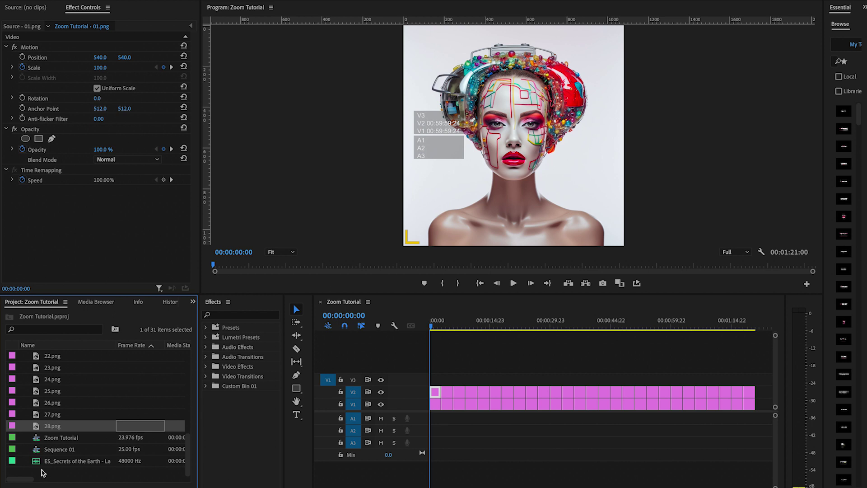
pyautogui.moveTo(40, 463); pyautogui.dragTo(436, 427)
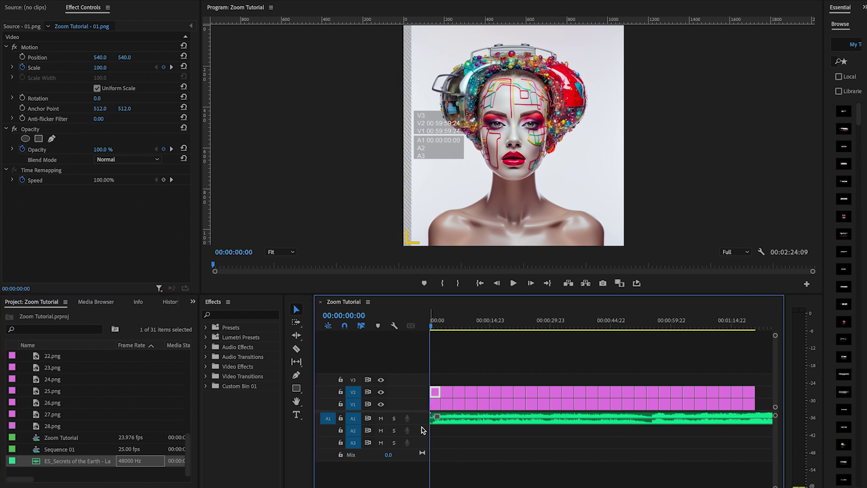
pyautogui.moveTo(421, 424); pyautogui.dragTo(422, 439)
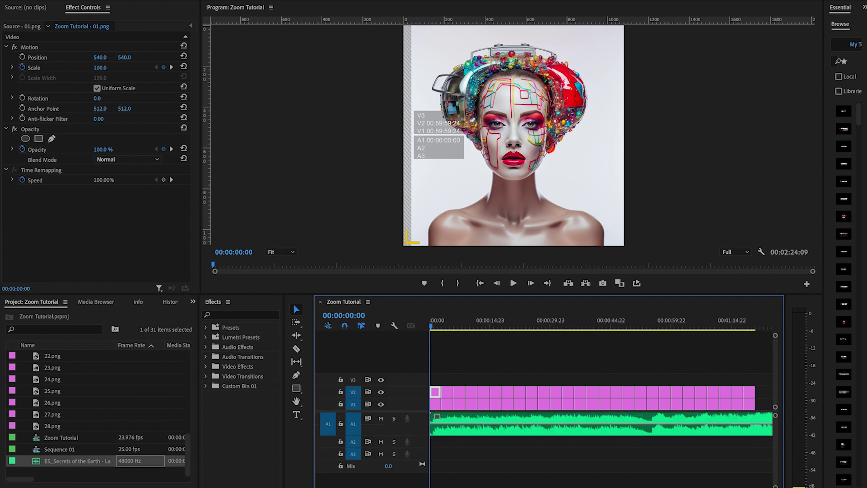
pyautogui.scroll(-5, 460, 483)
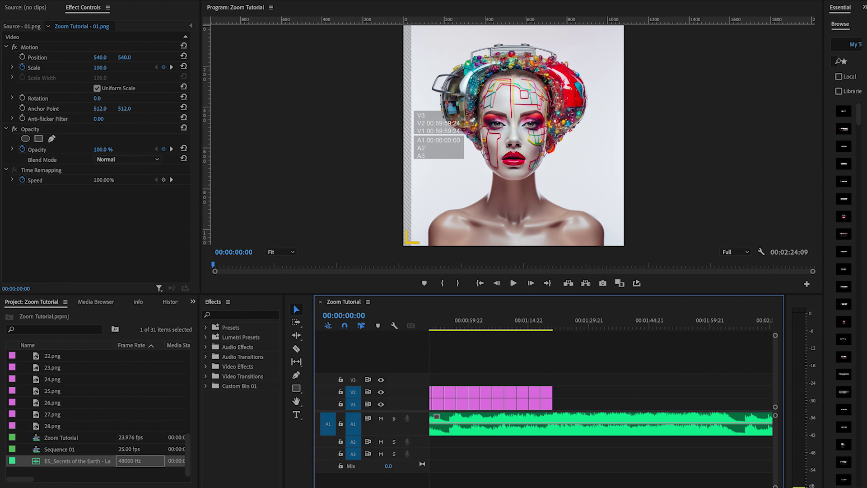
pyautogui.scroll(5, 460, 484)
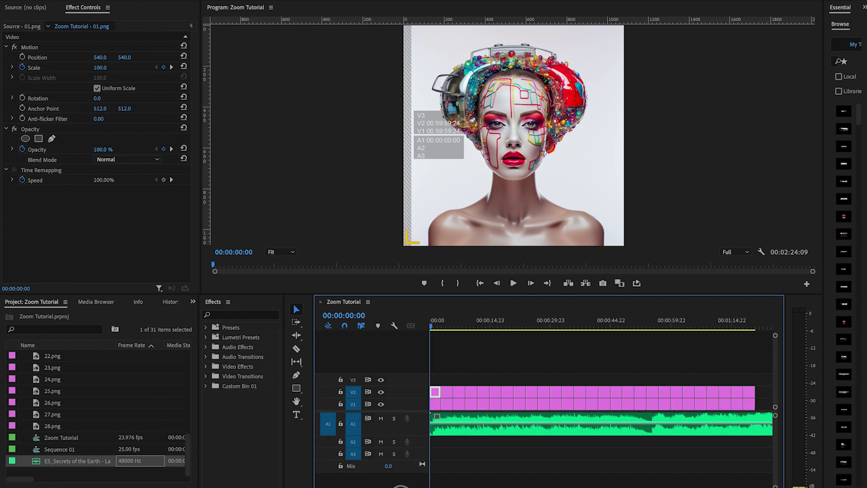
# Step: Select the stacked V1 and V2 stills and nest them as a sequence named Zoom Tutorial
pyautogui.rightClick(476, 420)
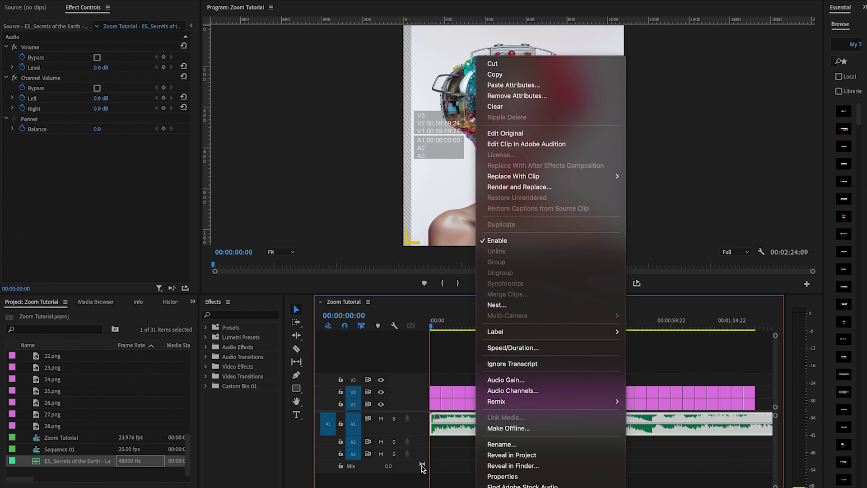
pyautogui.press('Escape')
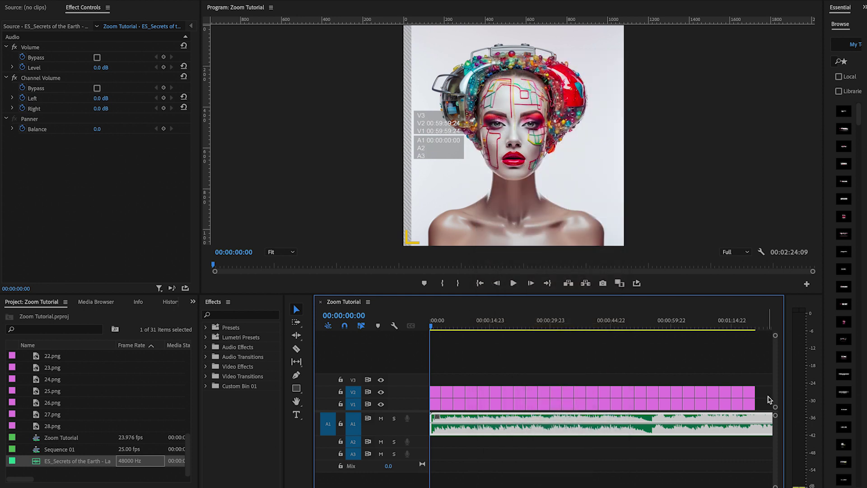
pyautogui.moveTo(763, 393); pyautogui.dragTo(432, 400)
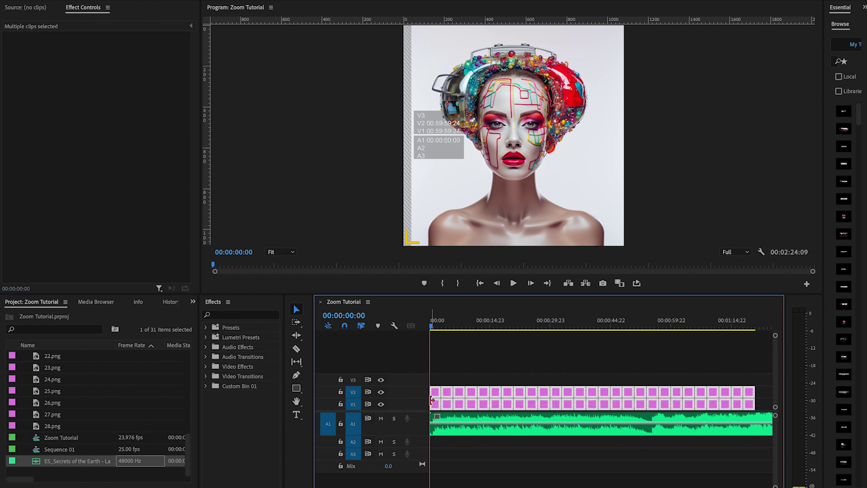
pyautogui.rightClick(462, 392)
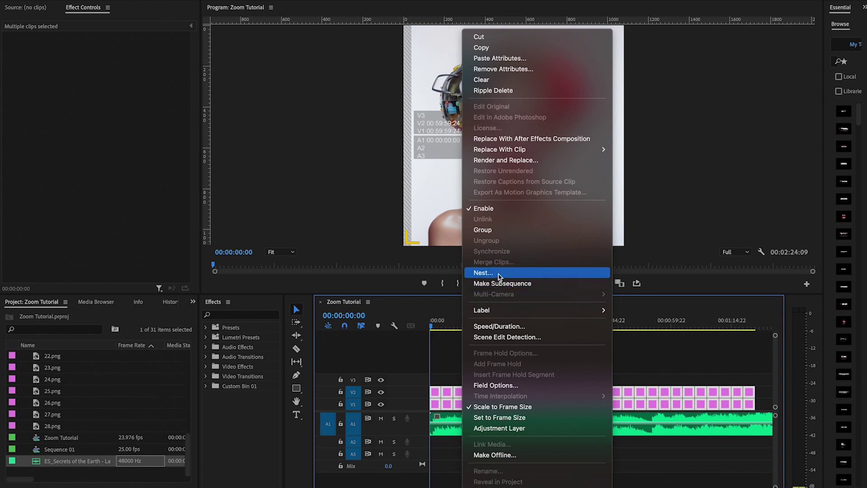
pyautogui.click(483, 273)
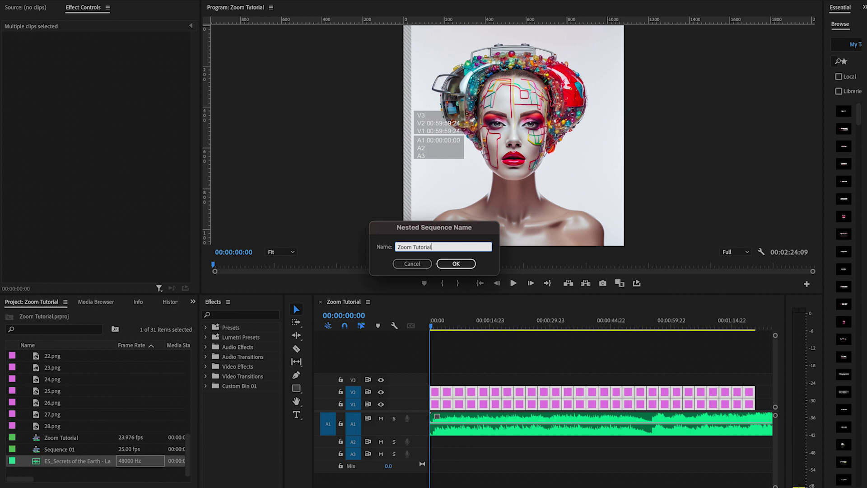
pyautogui.click(456, 264)
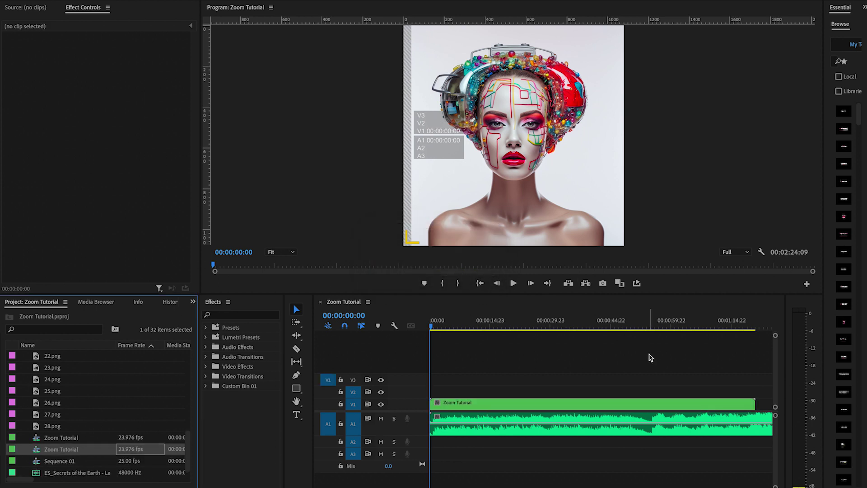
# Step: Set the nested clip's duration to 00:00:59:00 (137.29% speed) and park the playhead at its end
pyautogui.click(609, 406)
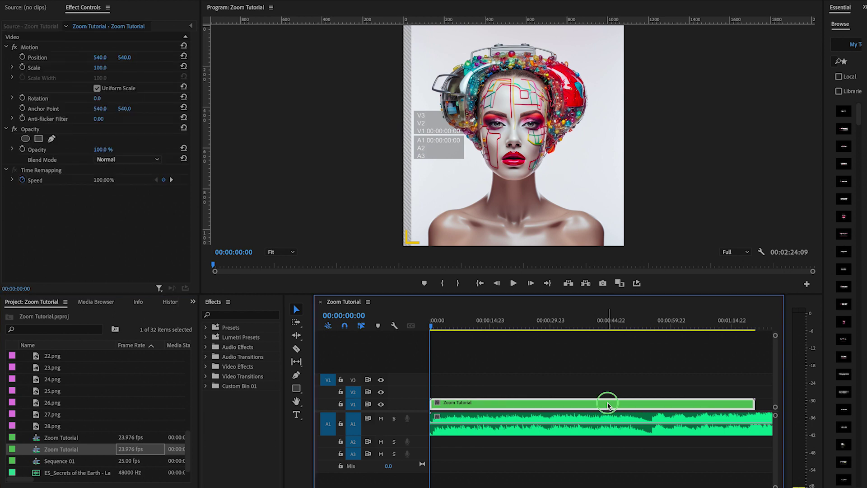
pyautogui.rightClick(607, 404)
pyautogui.click(667, 312)
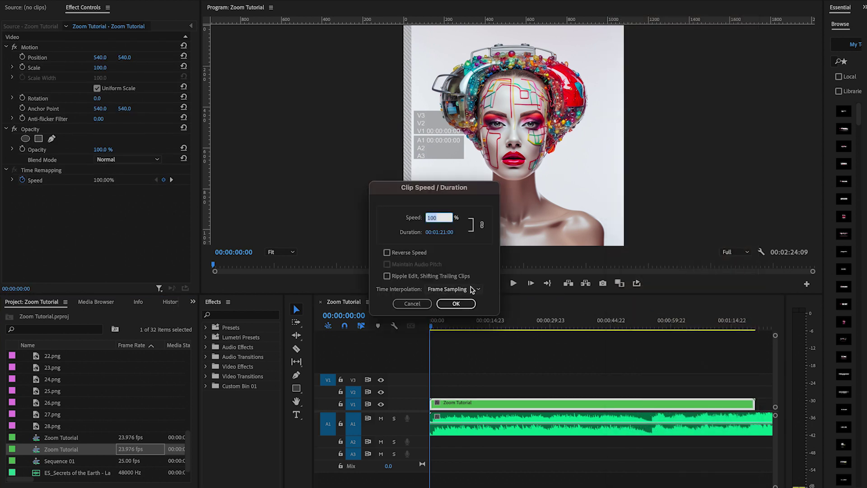
pyautogui.moveTo(447, 237); pyautogui.dragTo(202, 246)
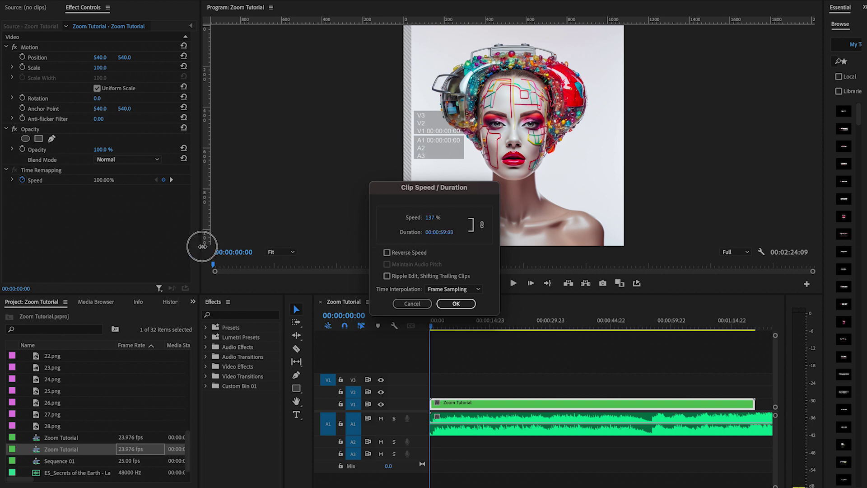
pyautogui.click(454, 303)
pyautogui.moveTo(432, 330); pyautogui.dragTo(667, 323)
pyautogui.click(480, 403)
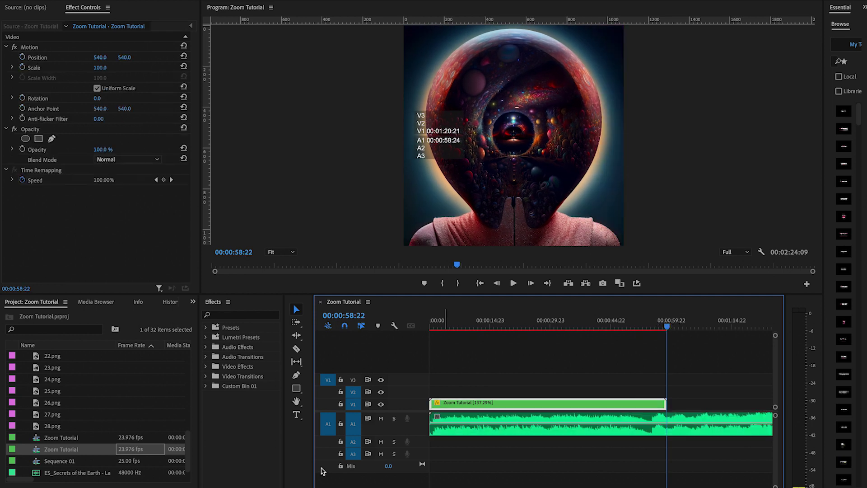
# Step: Razor the A1 soundtrack at the playhead and delete the part past the video's end
pyautogui.click(296, 350)
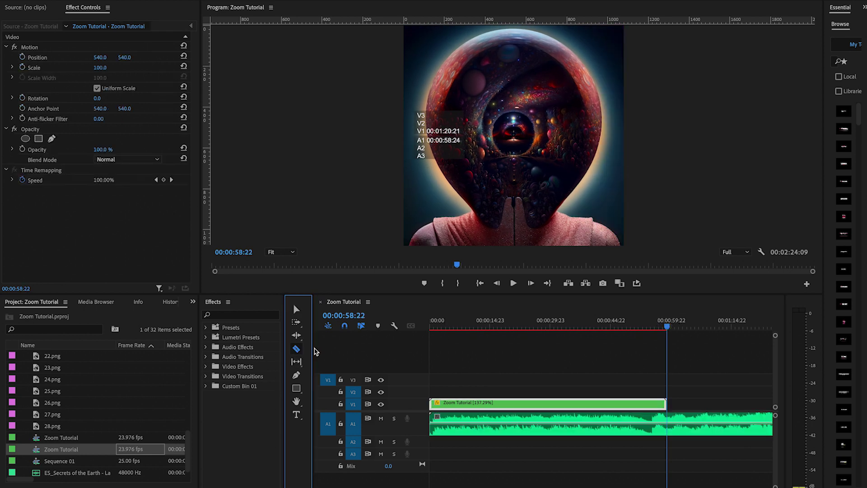
pyautogui.click(672, 423)
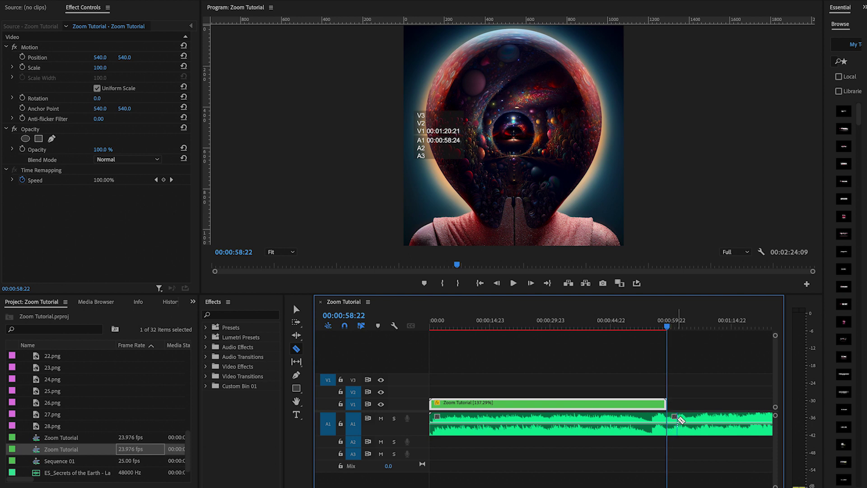
pyautogui.rightClick(678, 421)
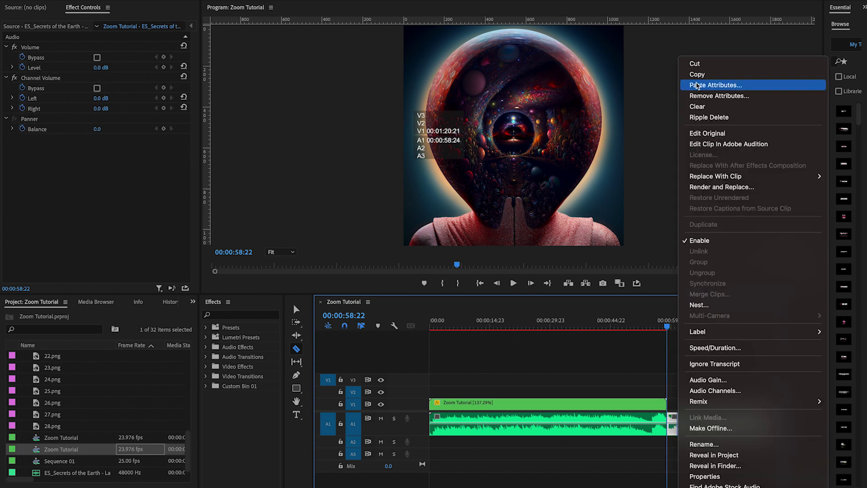
pyautogui.click(696, 64)
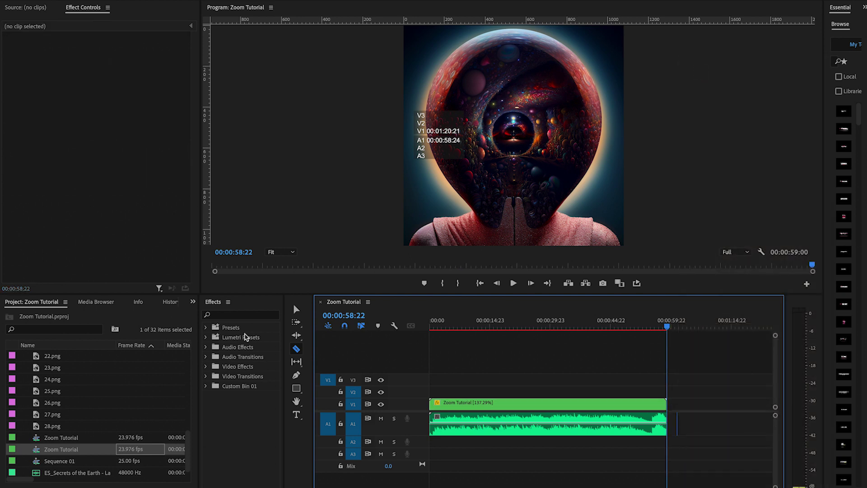
pyautogui.click(295, 310)
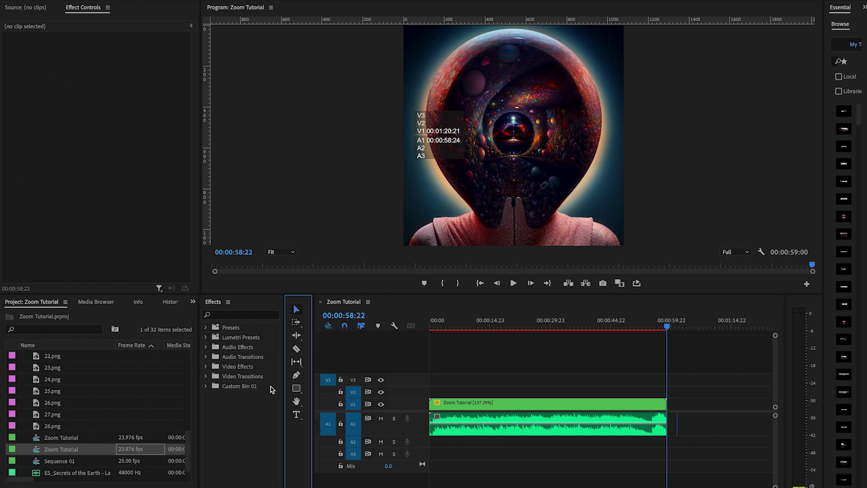
# Step: Put an Exponential Fade on the end of the A1 music and lengthen it to 18 frames
pyautogui.click(464, 432)
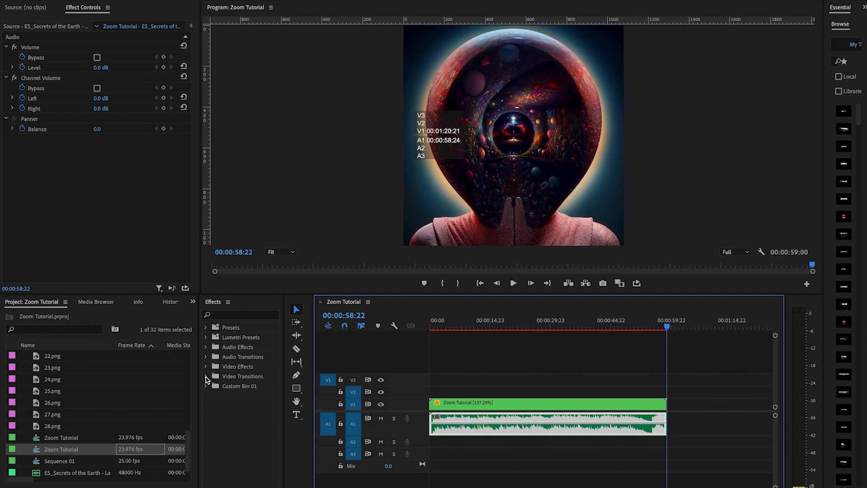
pyautogui.click(207, 357)
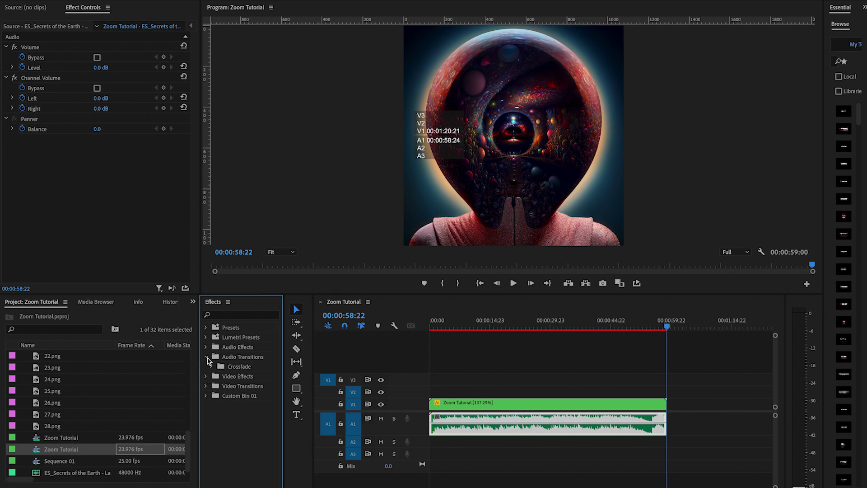
pyautogui.click(212, 367)
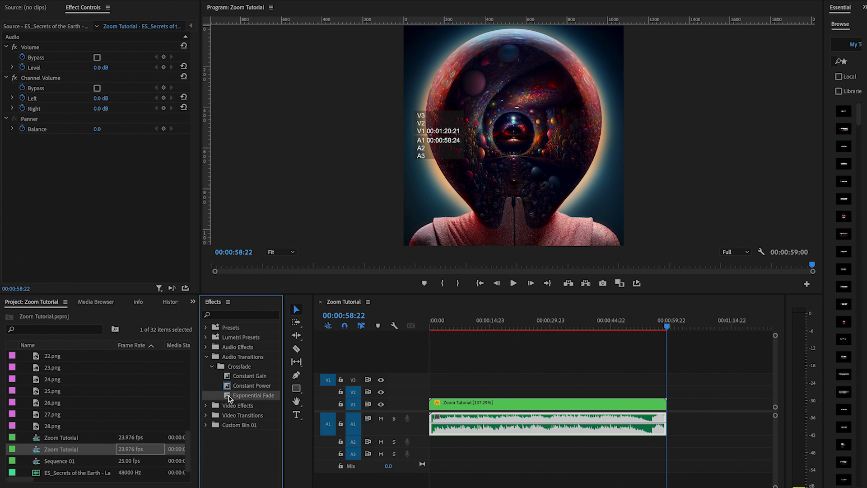
pyautogui.moveTo(228, 397); pyautogui.dragTo(662, 423)
pyautogui.scroll(5, 451, 483)
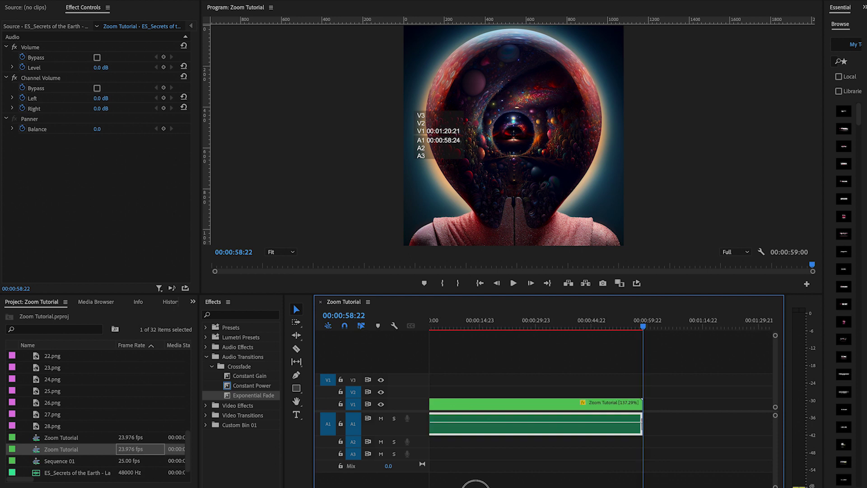
pyautogui.scroll(5, 528, 447)
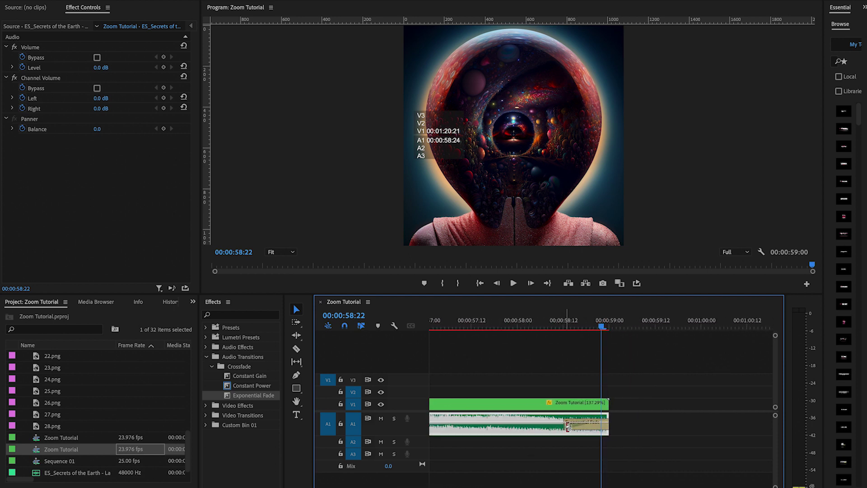
pyautogui.click(573, 428)
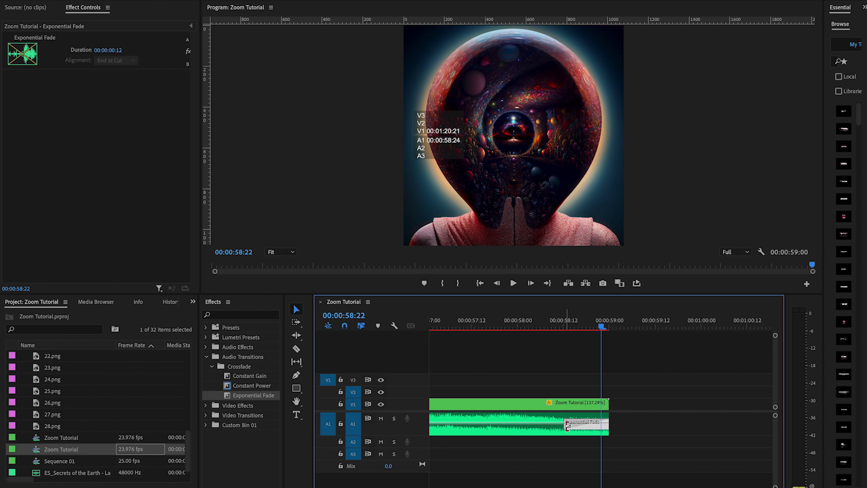
pyautogui.moveTo(566, 426); pyautogui.dragTo(543, 428)
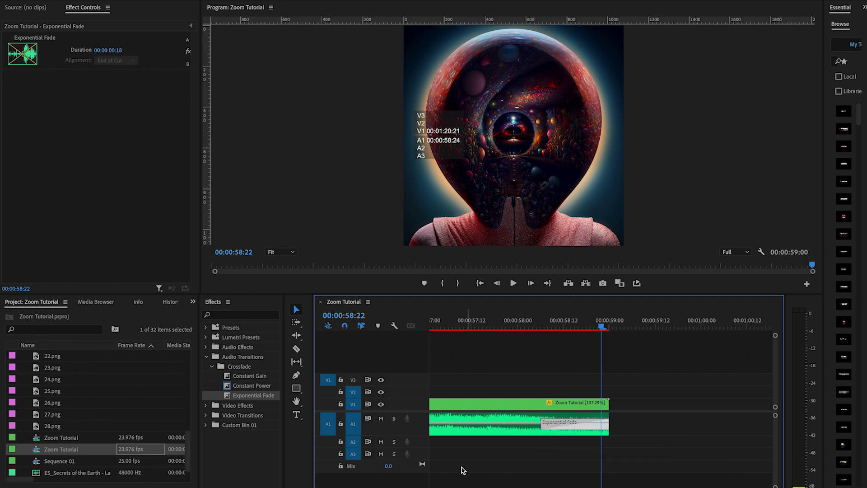
pyautogui.press('\\')
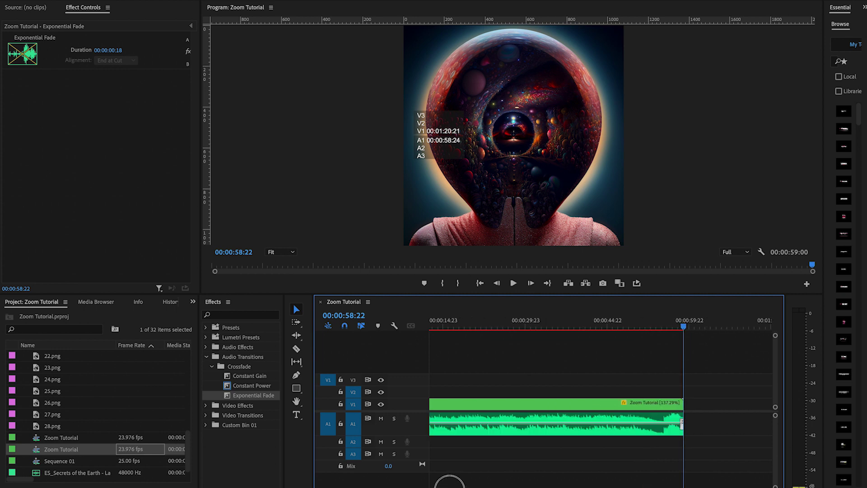
pyautogui.scroll(2, 414, 486)
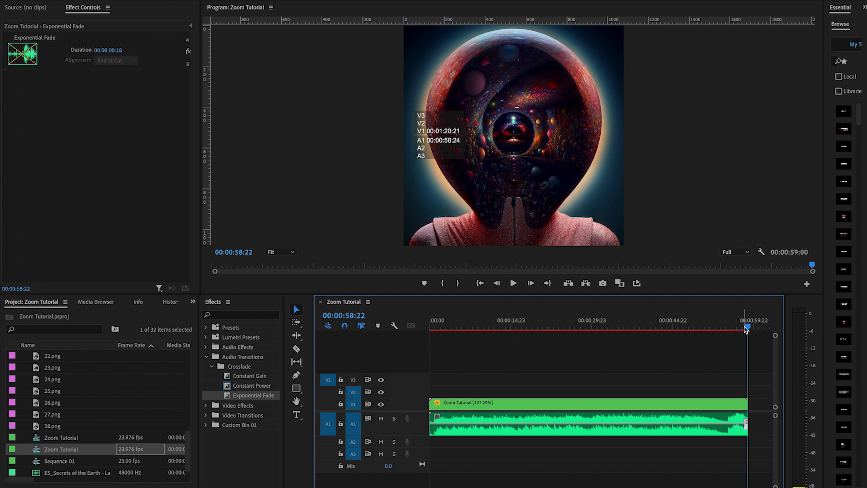
pyautogui.moveTo(748, 329); pyautogui.dragTo(424, 337)
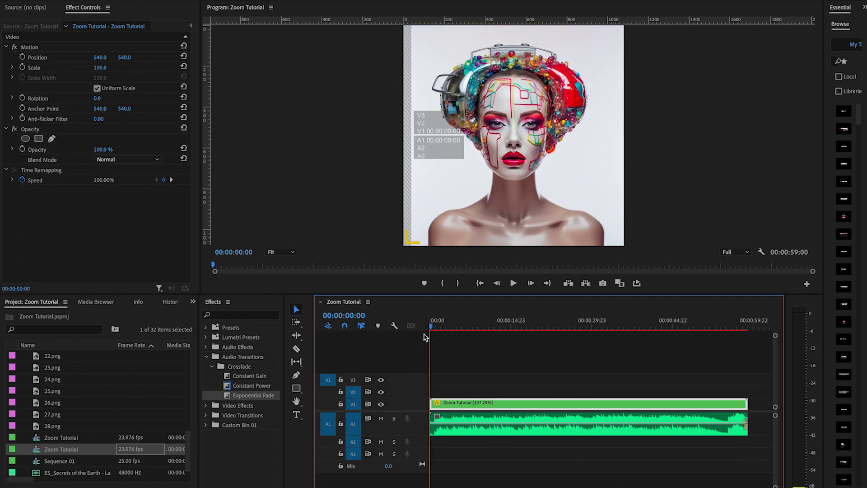
# Step: Play the sequence through from the start, then stop and scrub toward the end
pyautogui.press('space')
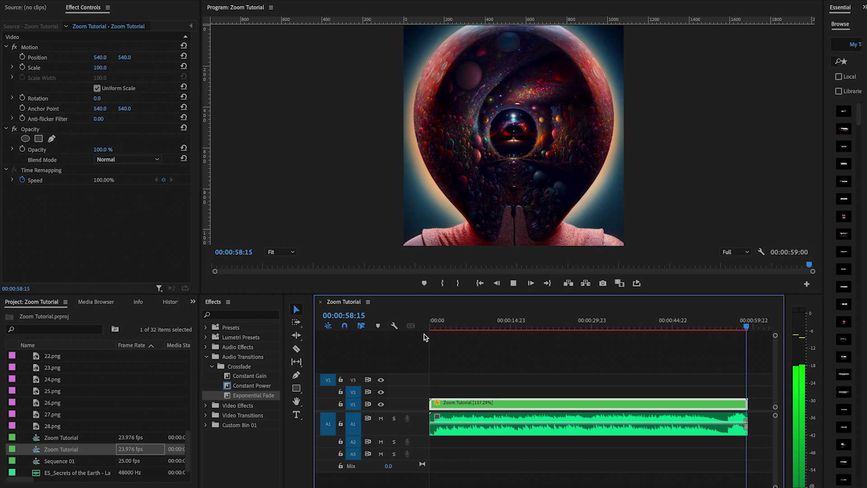
pyautogui.click(420, 327)
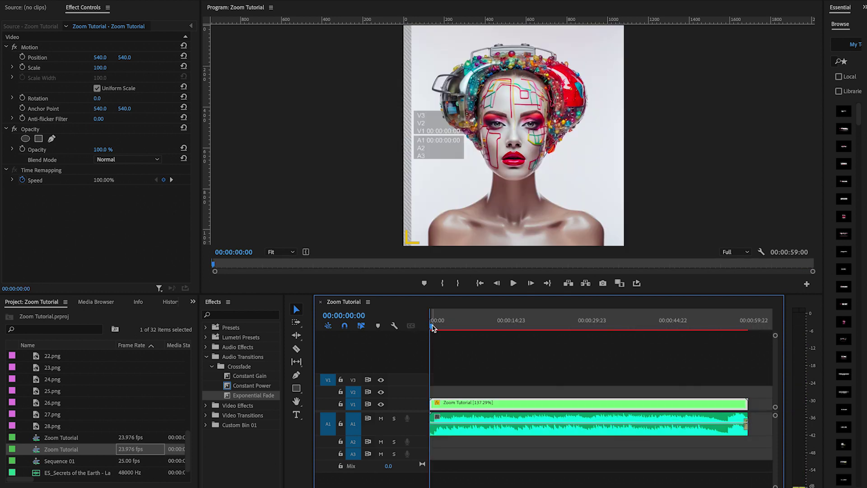
pyautogui.moveTo(433, 328); pyautogui.dragTo(749, 333)
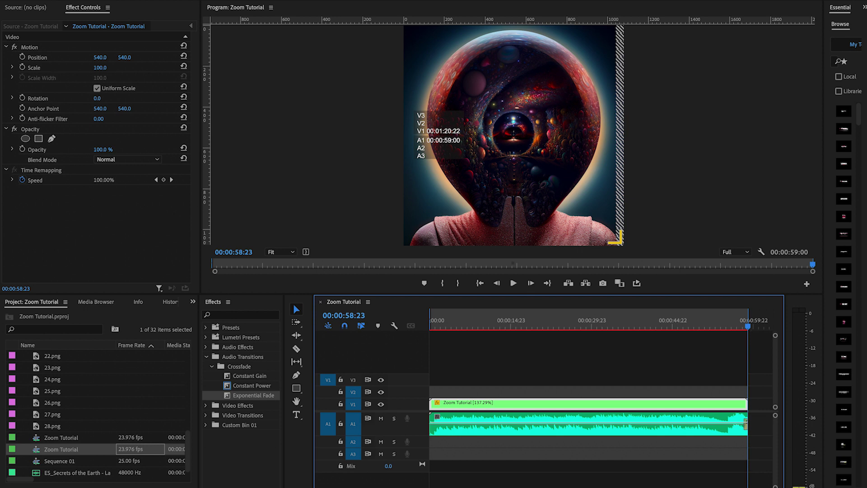
# Step: Bring up the Export page with Zoom Tutorial_1.mp4 set to 1080x1080 H.264
pyautogui.click(82, 0)
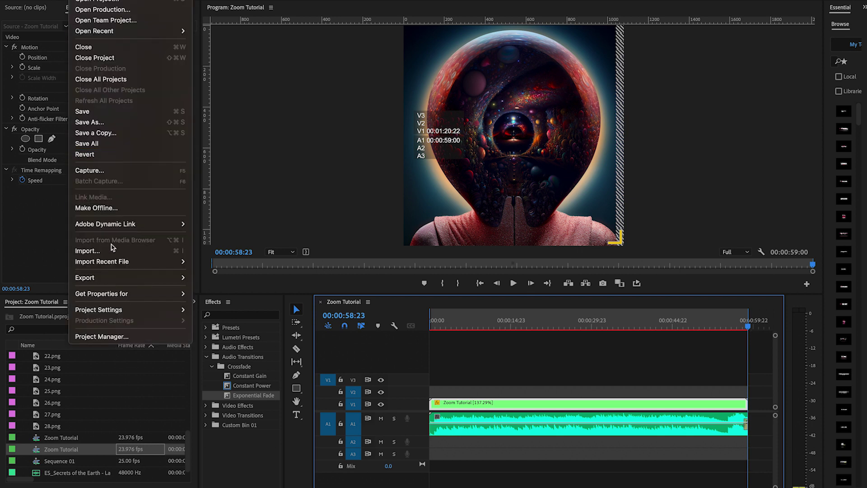
pyautogui.moveTo(105, 273)
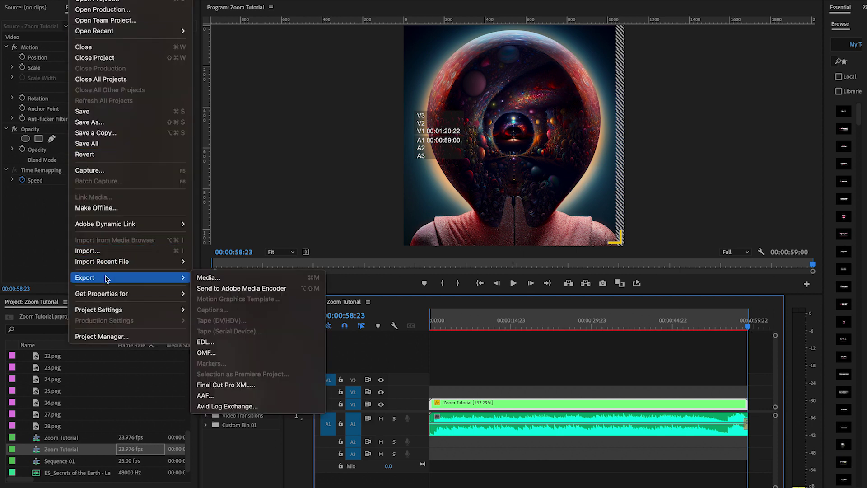
pyautogui.click(204, 279)
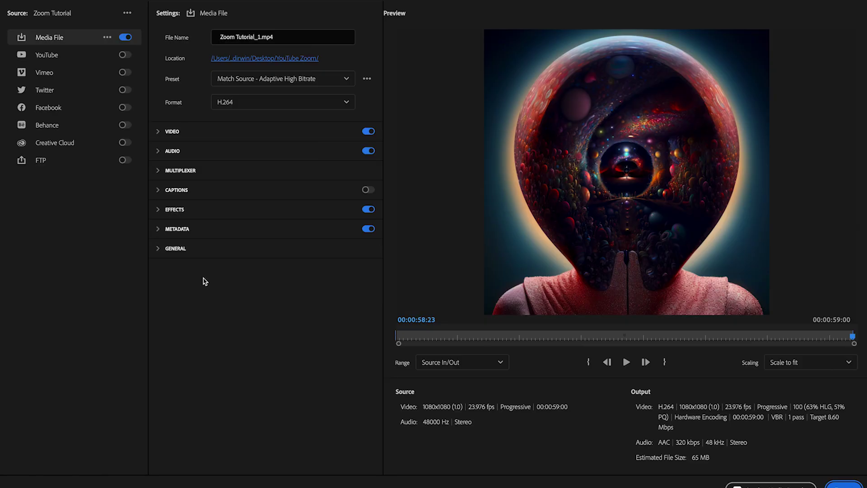